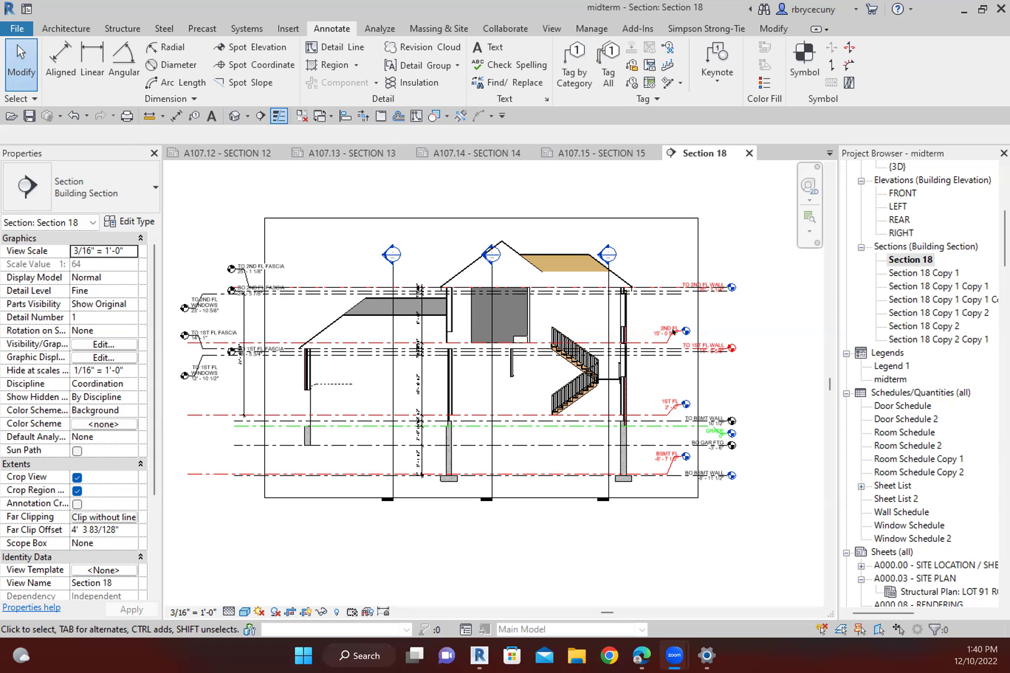
Open the 1ST FL ARCH floor plan and pan to the house's left side.
scroll(698, 502, "up", 2)
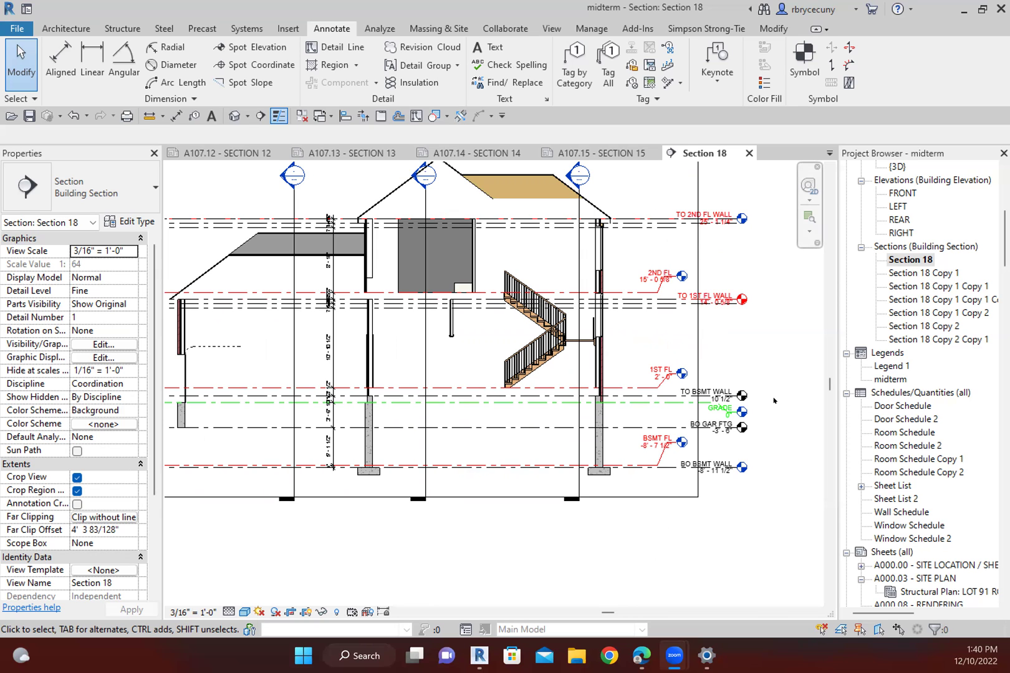
scroll(720, 419, "down", 1)
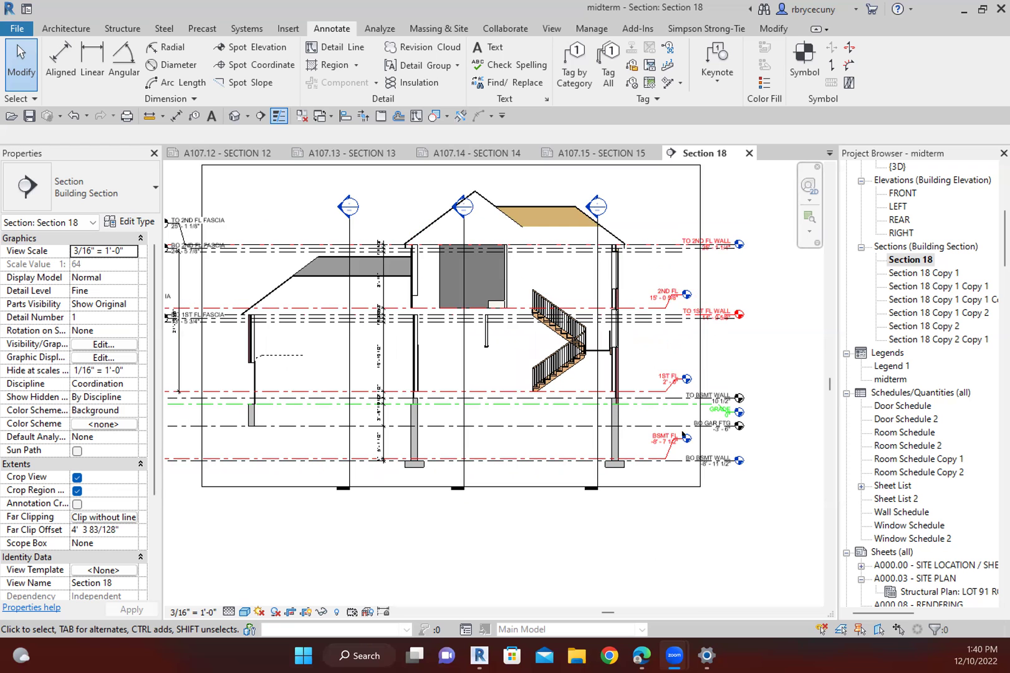
scroll(358, 354, "up", 5)
middle_click_drag(546, 464, 613, 465)
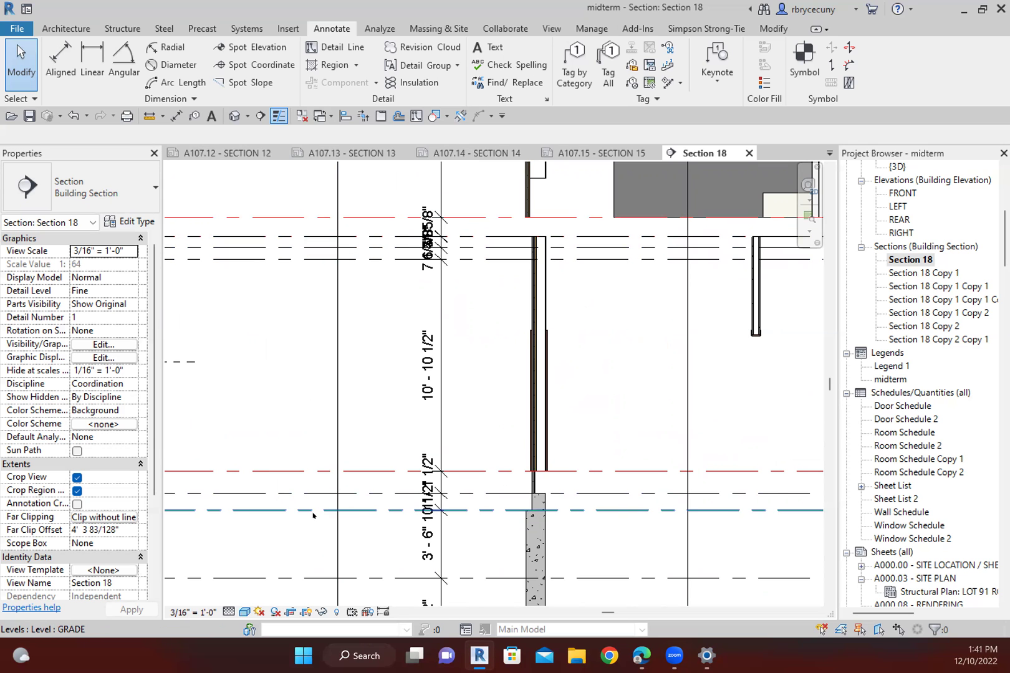
scroll(314, 514, "down", 3)
scroll(311, 508, "down", 5)
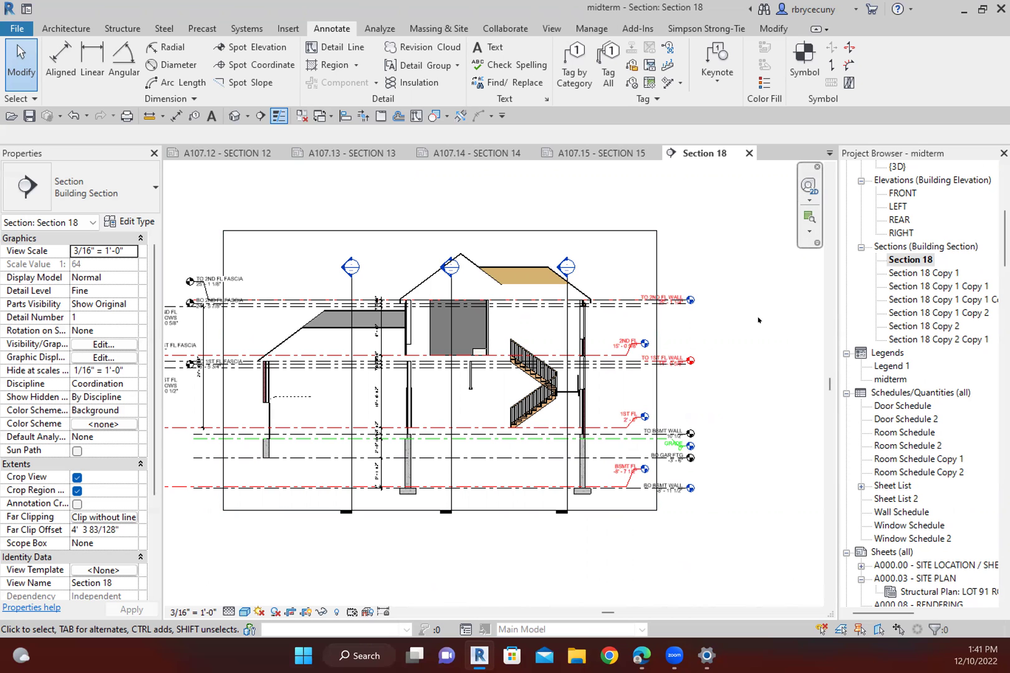
scroll(763, 369, "up", 3)
scroll(944, 217, "up", 7)
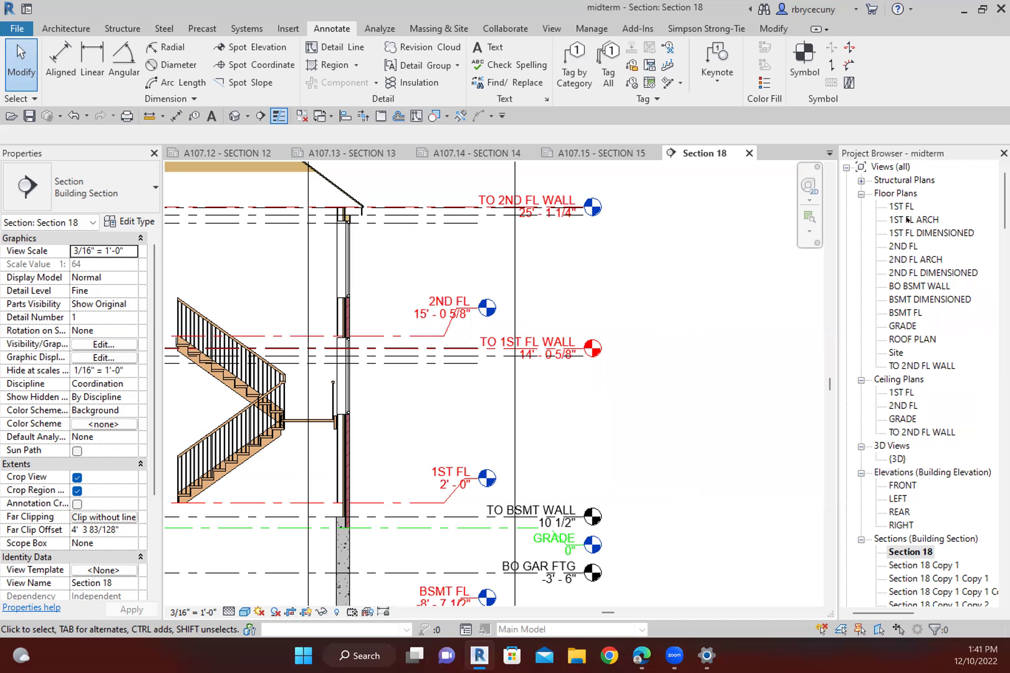
double_click(907, 219)
middle_click_drag(599, 390, 580, 380)
middle_click_drag(419, 285, 396, 274)
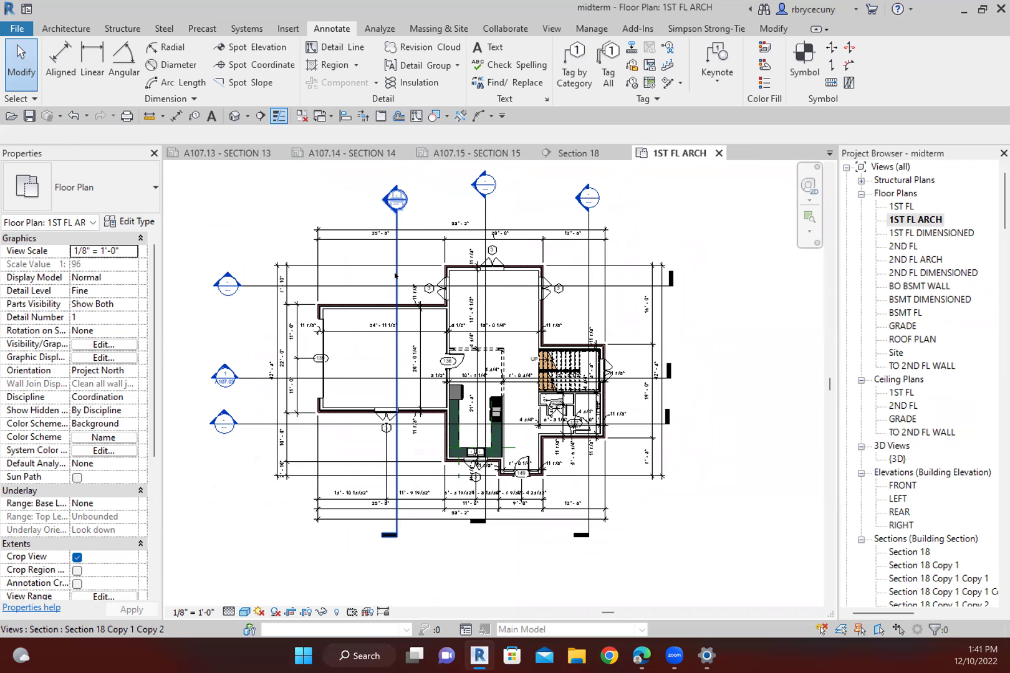
Select the vertical section line through the house's left part, leaving Split Segment mode.
left_click(402, 226)
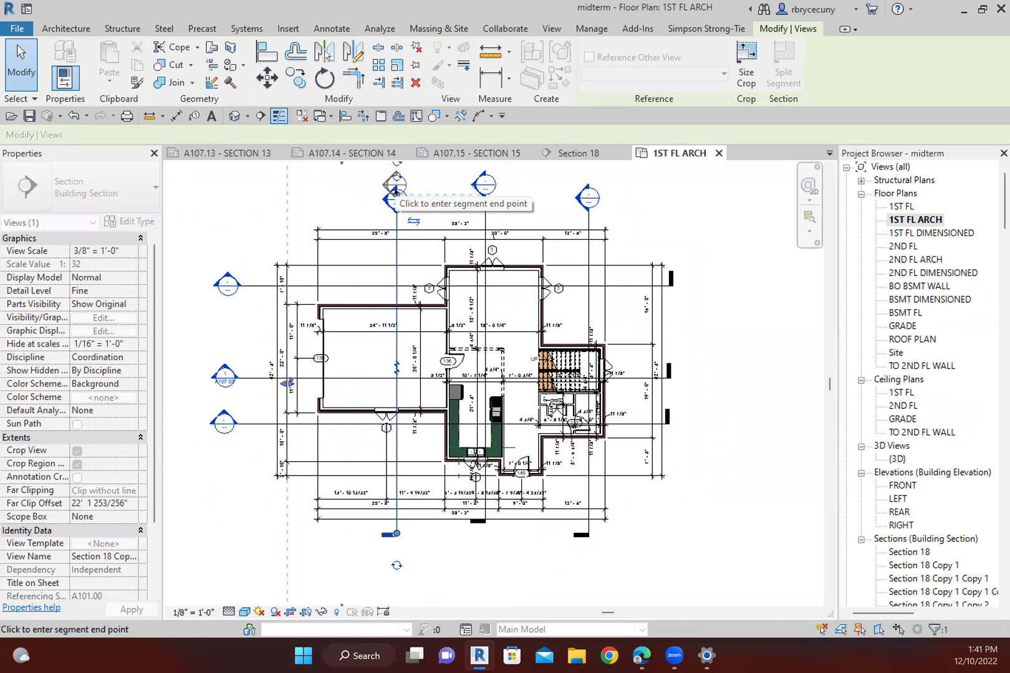
key("Escape")
scroll(399, 228, "down", 1)
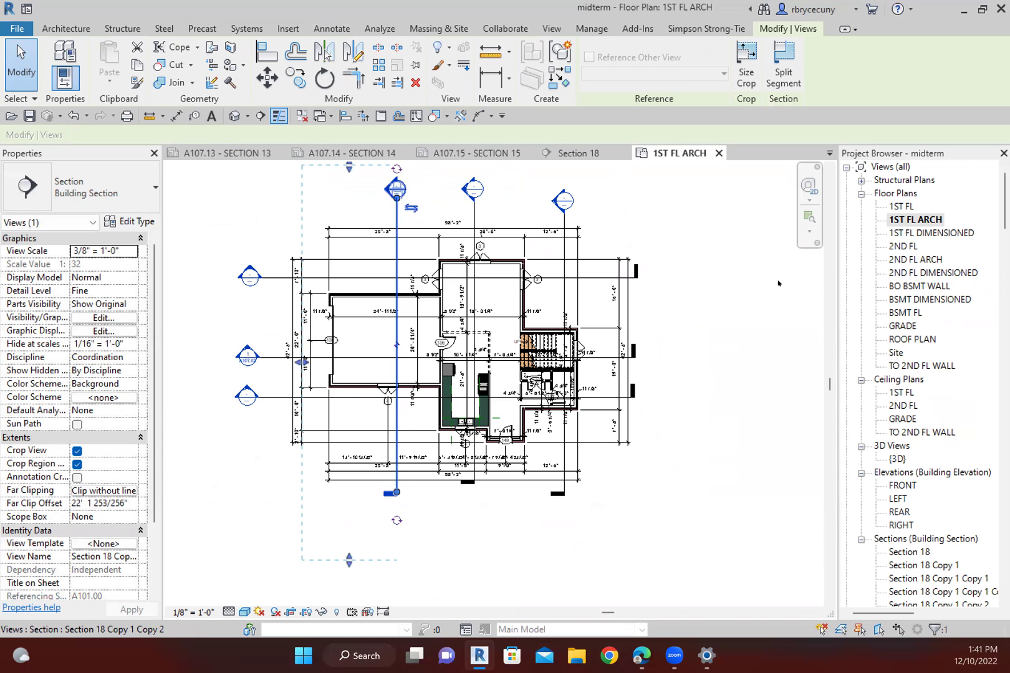
Reopen Section 18 and frame the whole house section with roof, stair and levels.
double_click(914, 553)
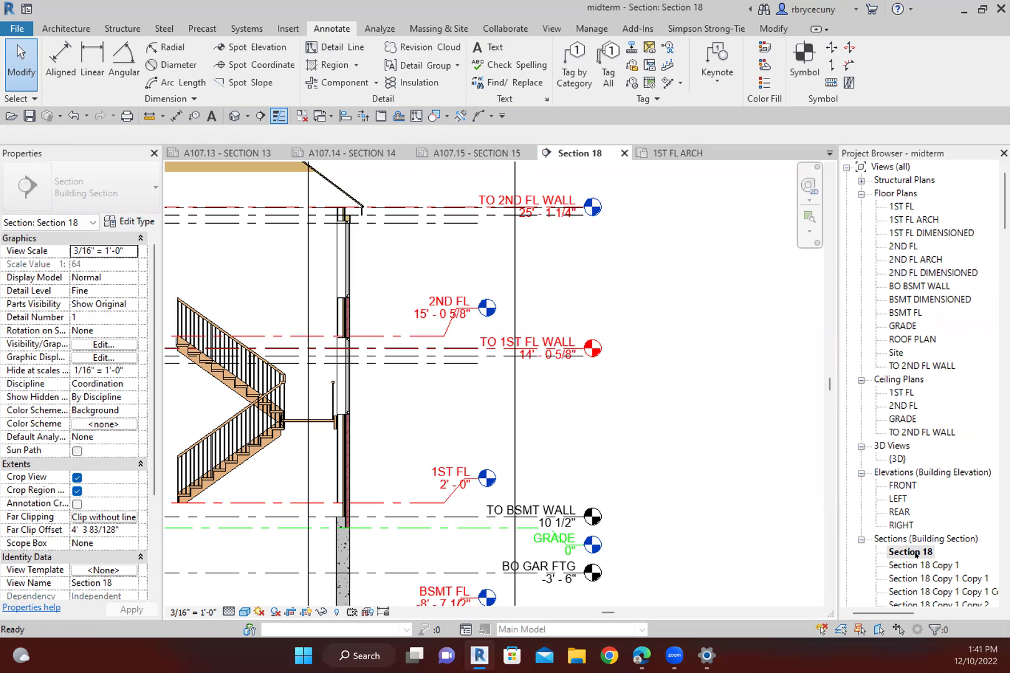
scroll(696, 515, "down", 3)
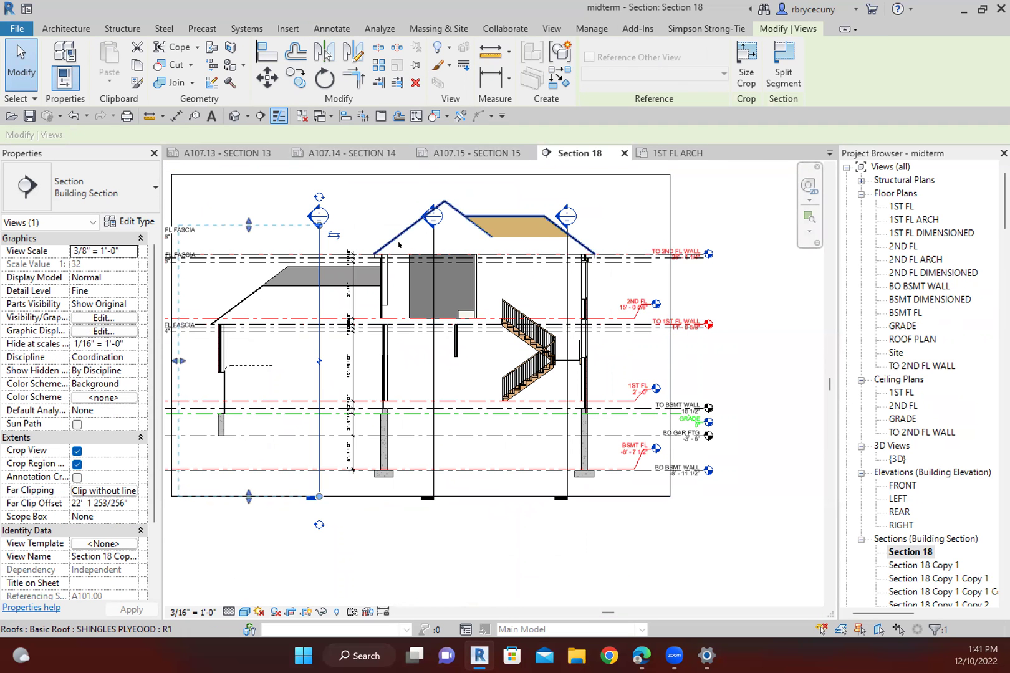
middle_click_drag(623, 293, 640, 291)
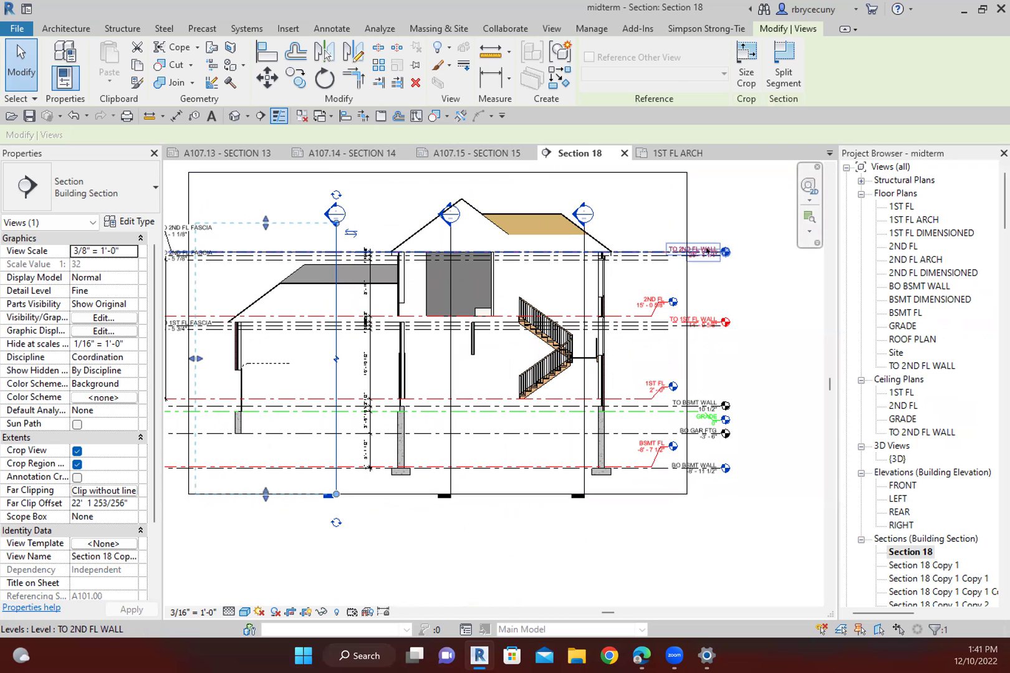
scroll(644, 365, "down", 1)
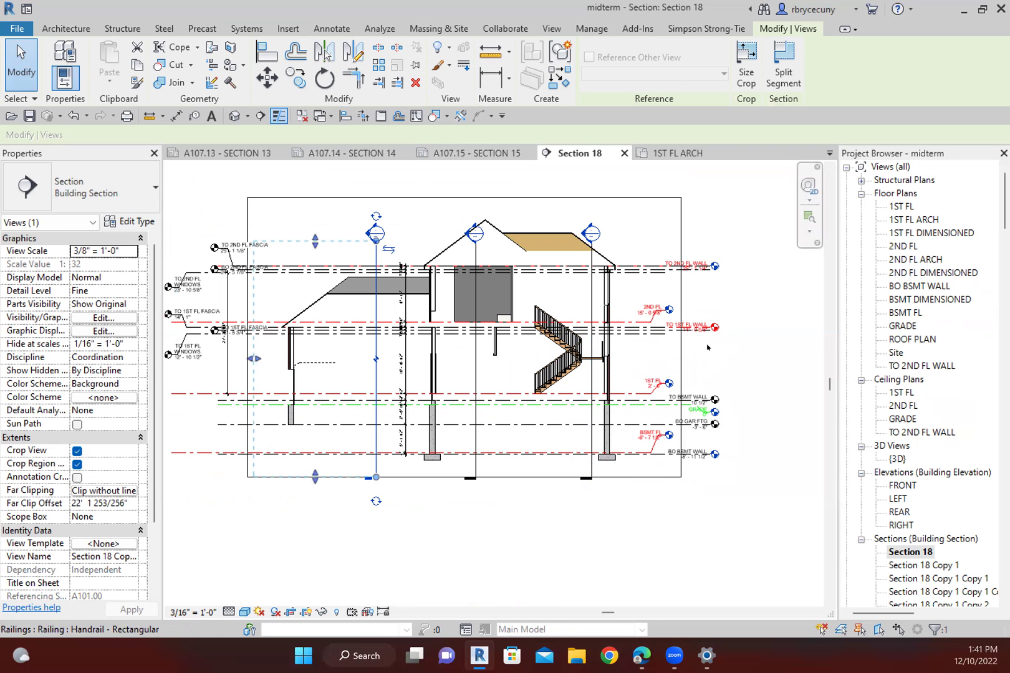
Make a plain Duplicate of Section 18, producing Section 18 Copy 3.
right_click(914, 553)
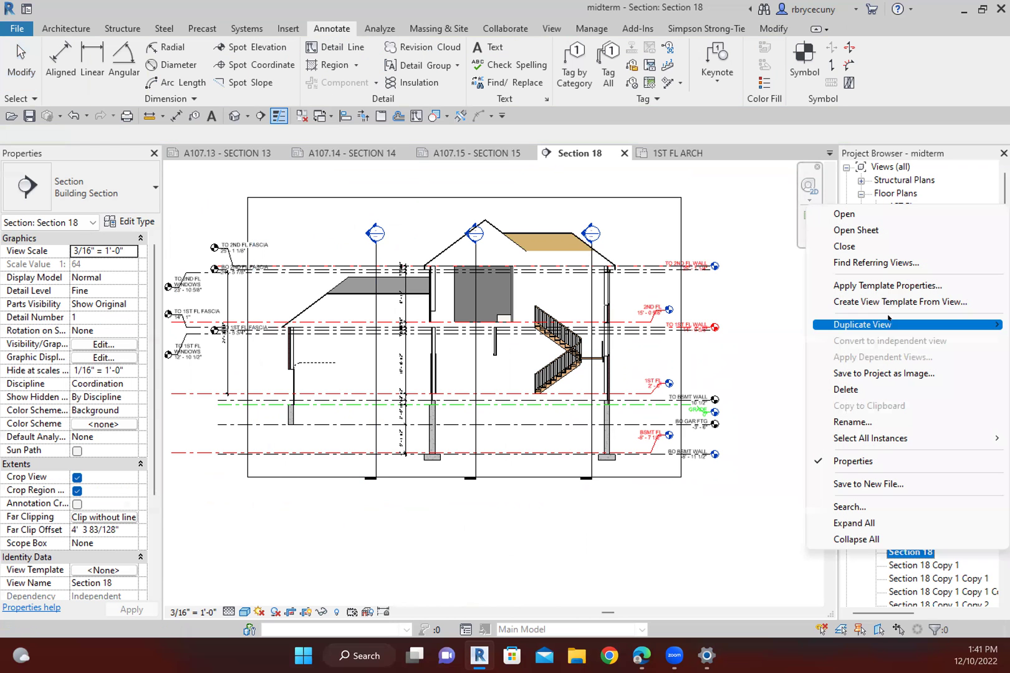
mouse_move(893, 331)
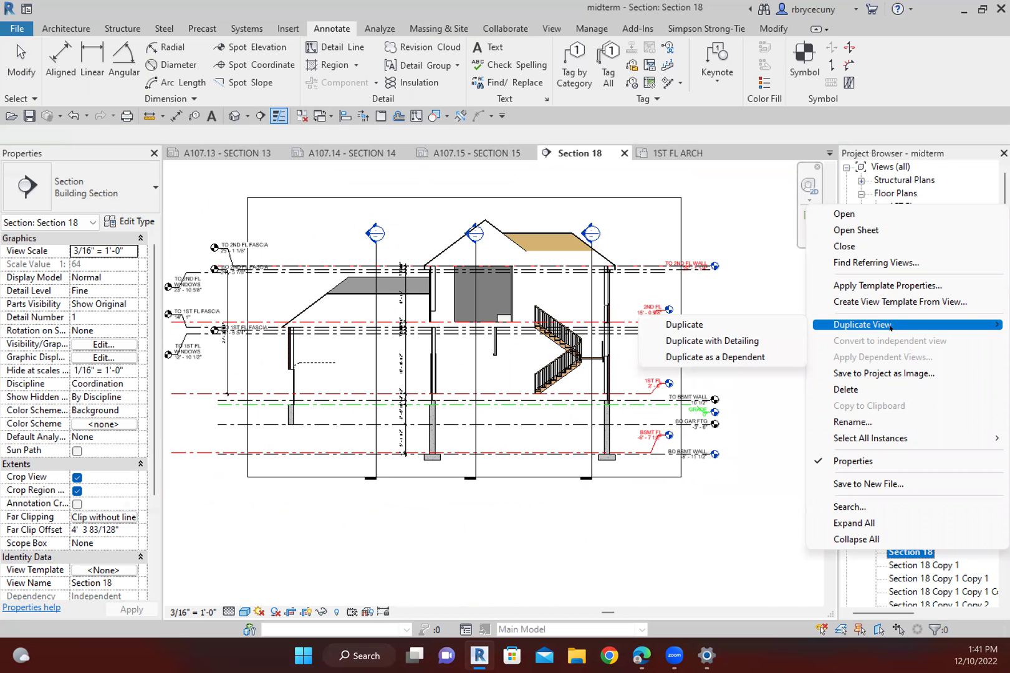
left_click(731, 325)
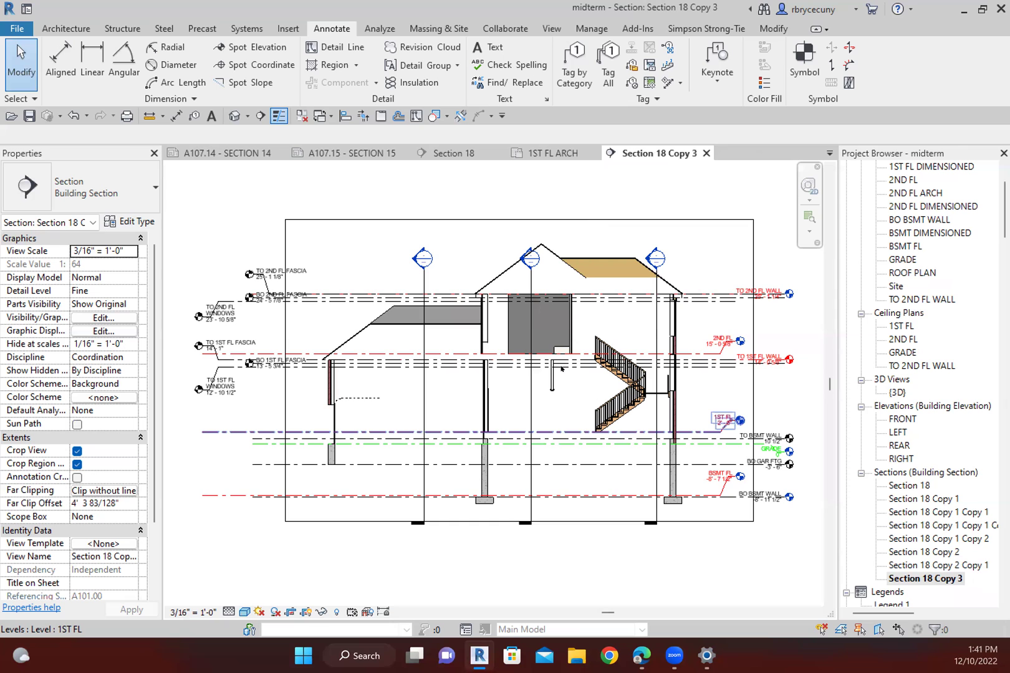
middle_click_drag(683, 442, 622, 406)
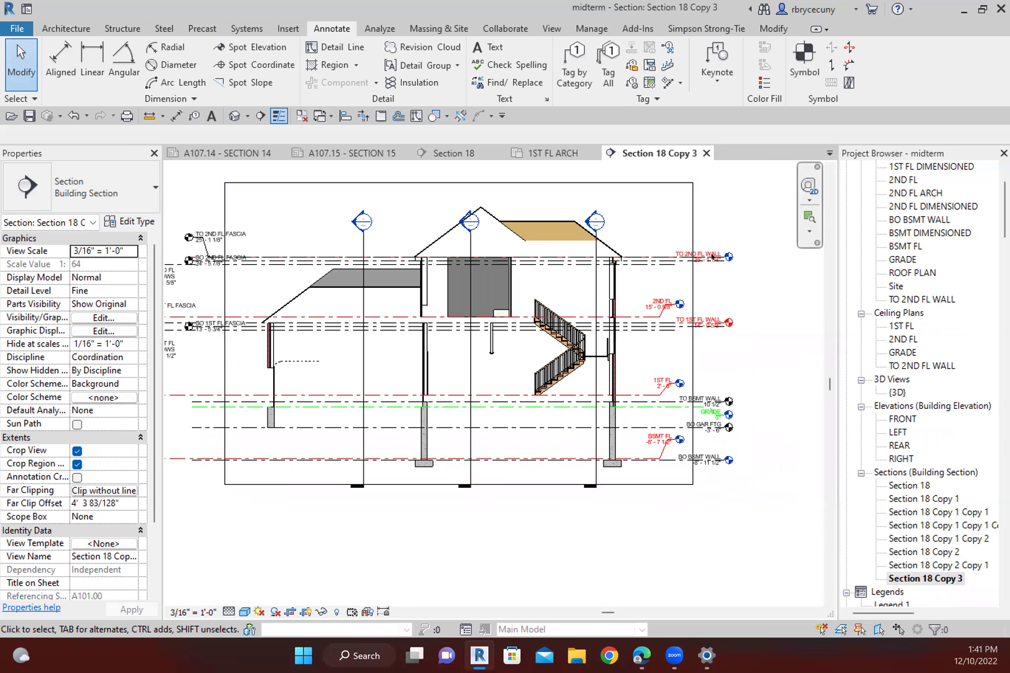
middle_click_drag(283, 346, 352, 364)
middle_click_drag(233, 269, 195, 236)
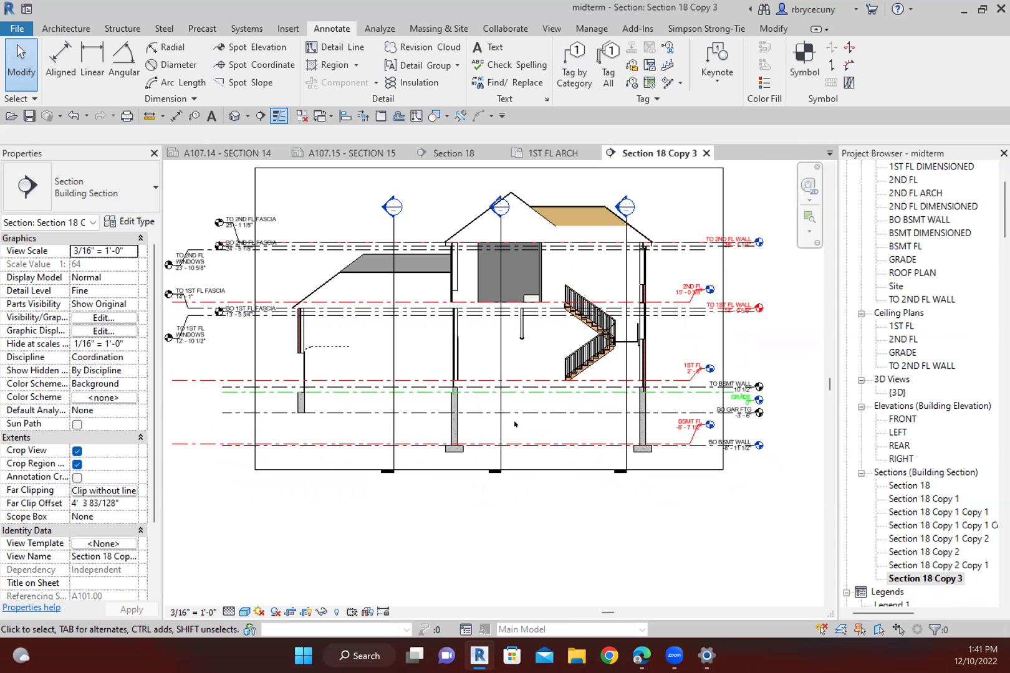
scroll(882, 414, "up", 2)
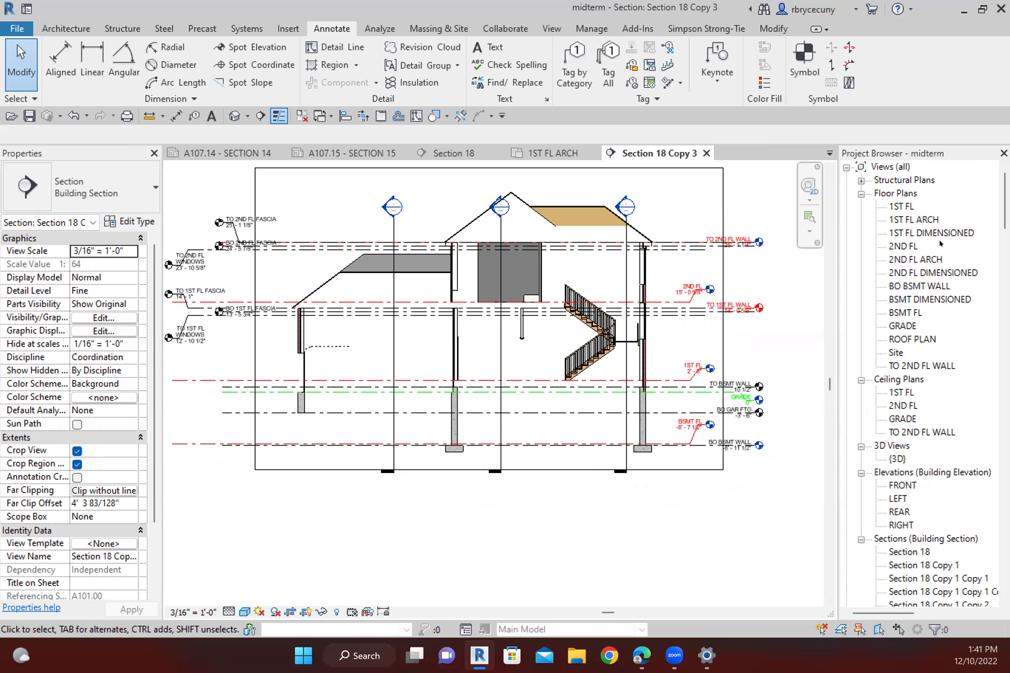
Draw a new vertical building section, Section 19, through the 1ST FL ARCH plan.
double_click(915, 219)
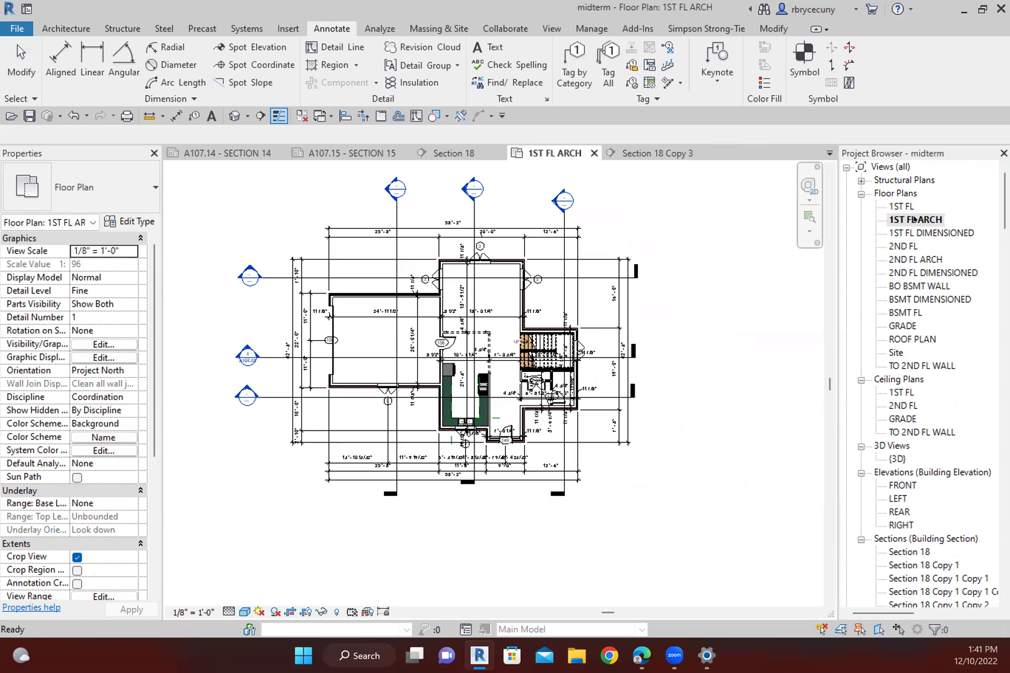
left_click(260, 116)
left_click(441, 194)
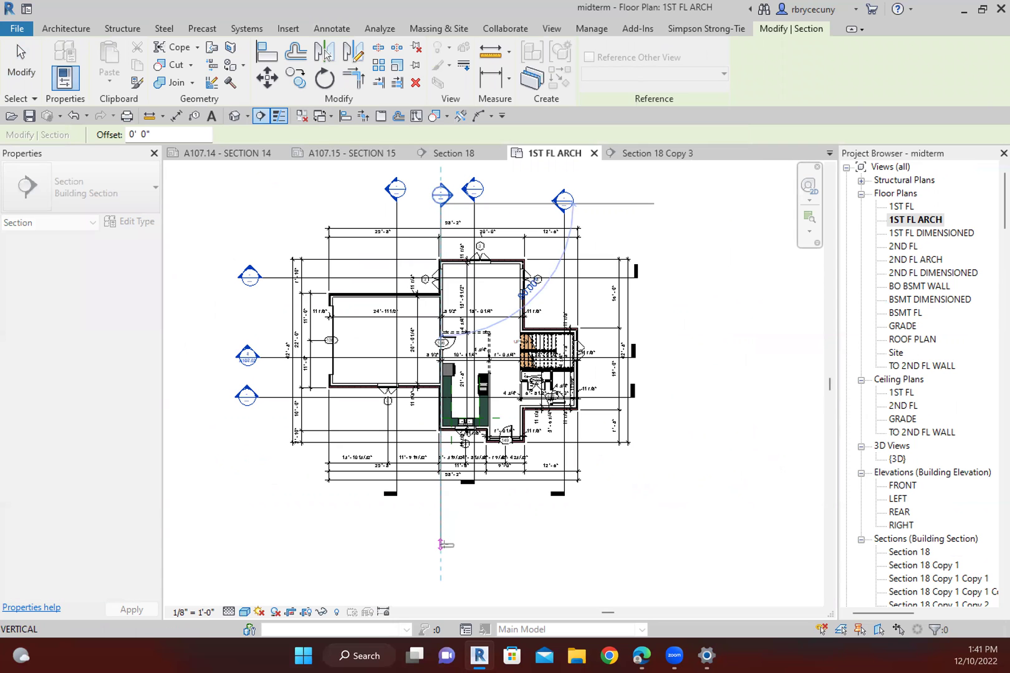
left_click(440, 544)
Preview the Section 19 view, then close it to return to the plan.
right_click(440, 515)
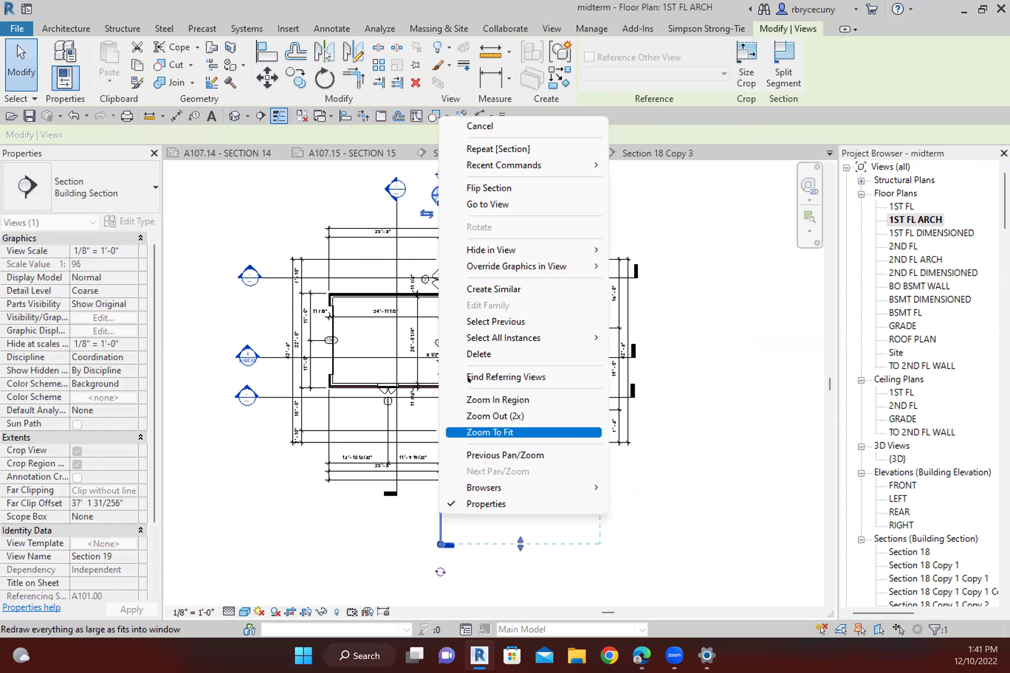
left_click(493, 206)
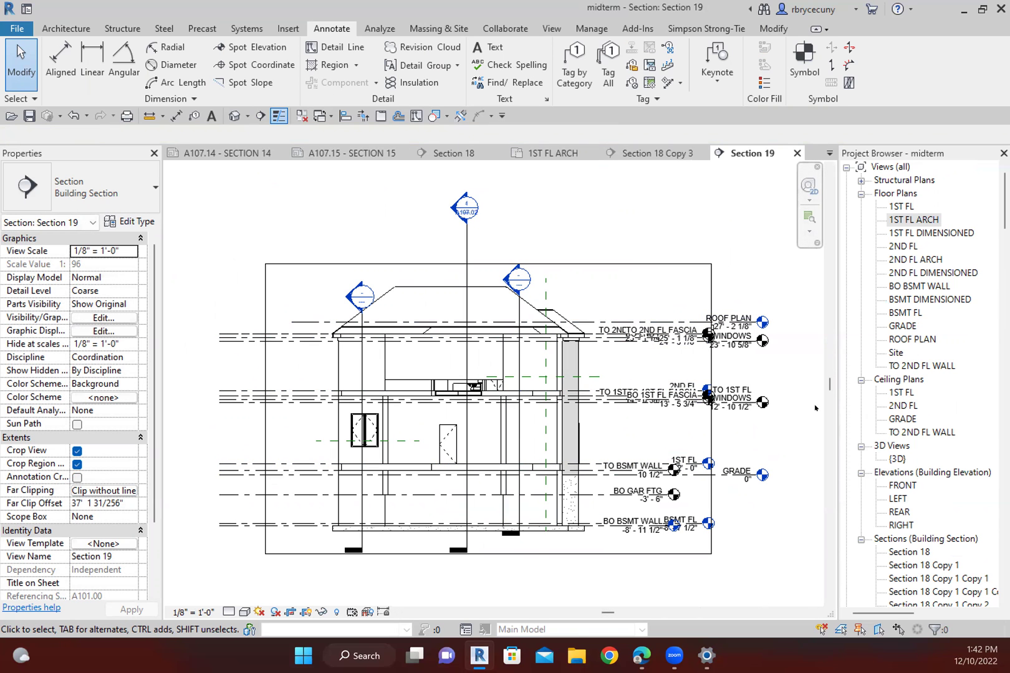
left_click(798, 152)
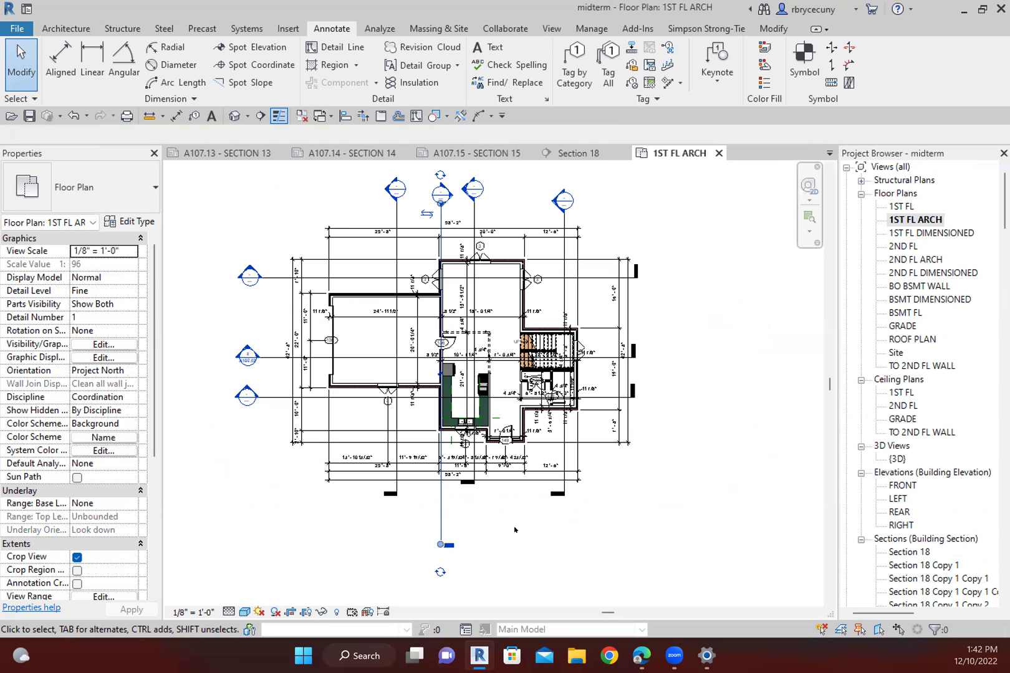
Delete Section 19 and confirm the warning.
right_click(440, 514)
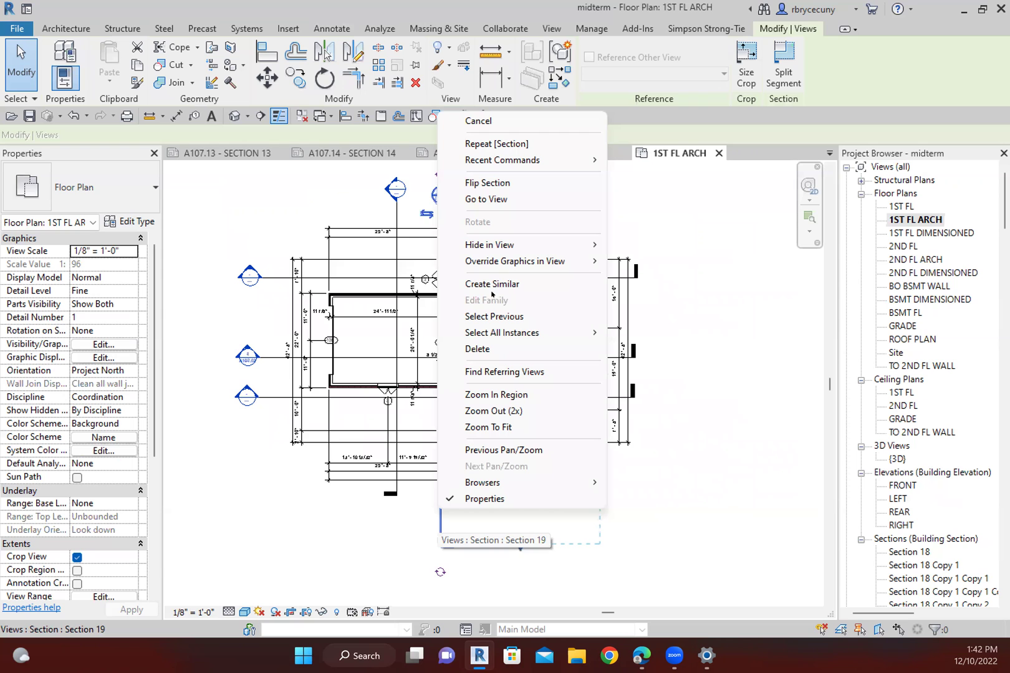
left_click(499, 349)
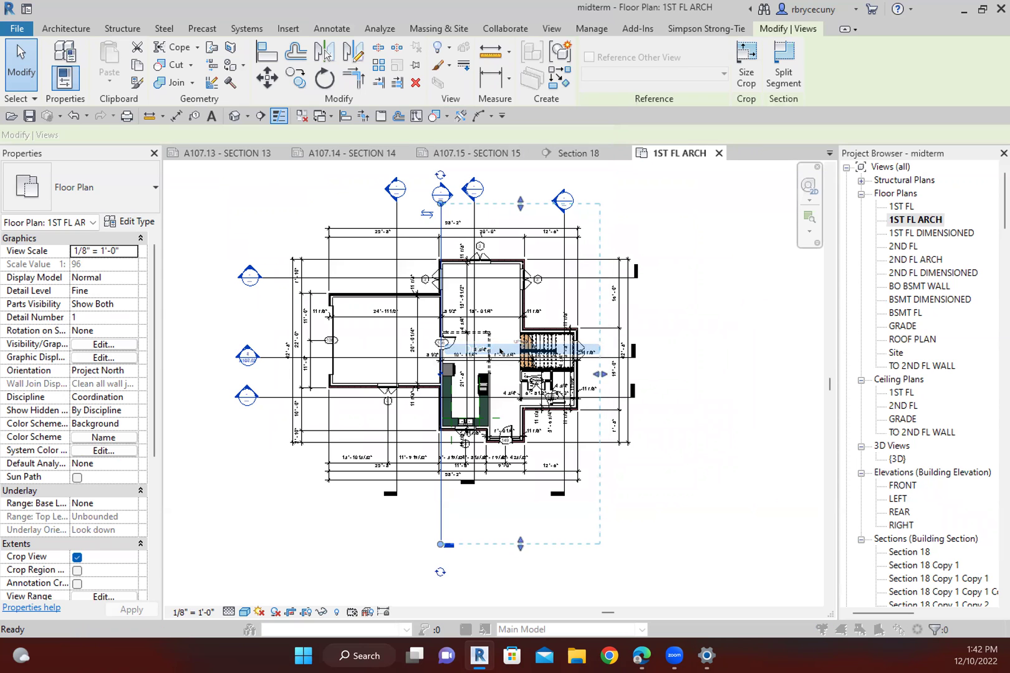
left_click(558, 374)
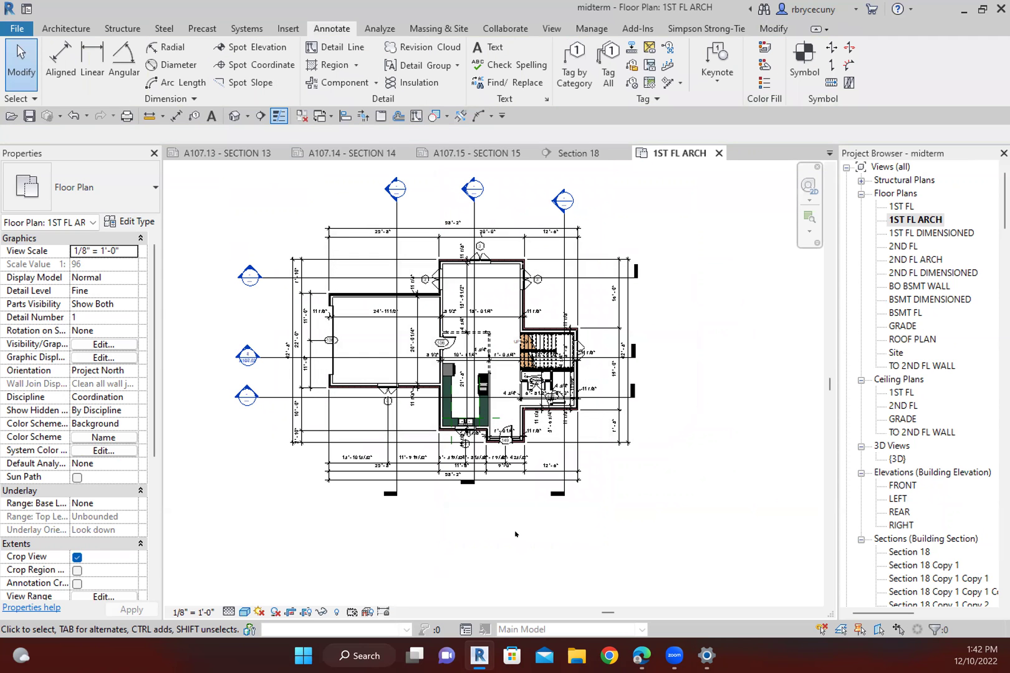
Split the other vertical section line, placing the new segment's end point lower down.
scroll(483, 486, "up", 2)
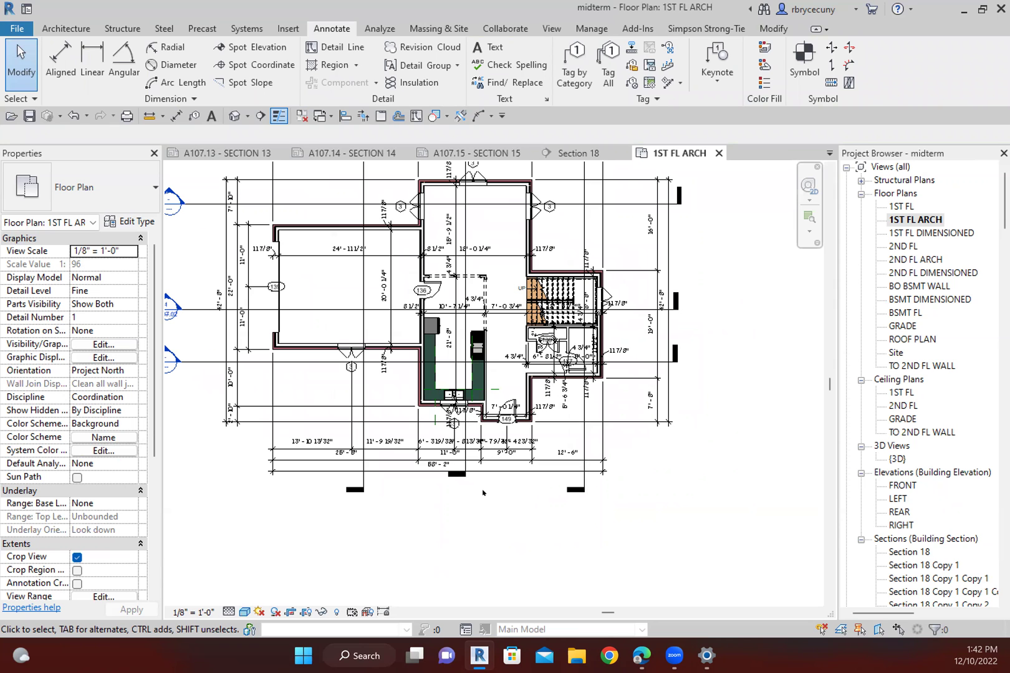
scroll(483, 486, "up", 2)
left_click(464, 477)
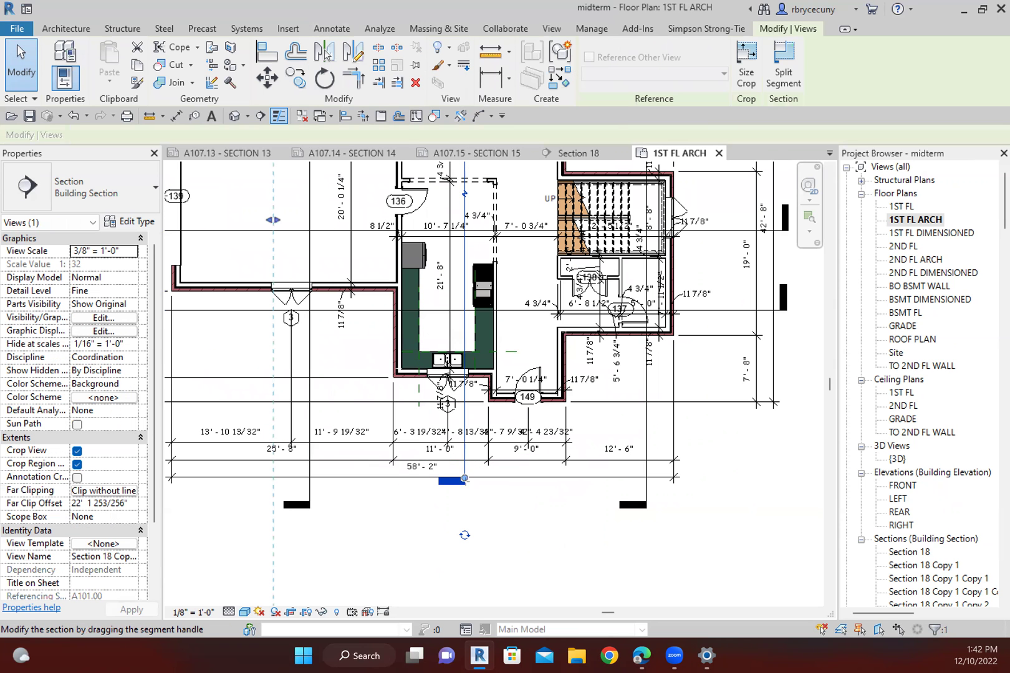
left_click(464, 478)
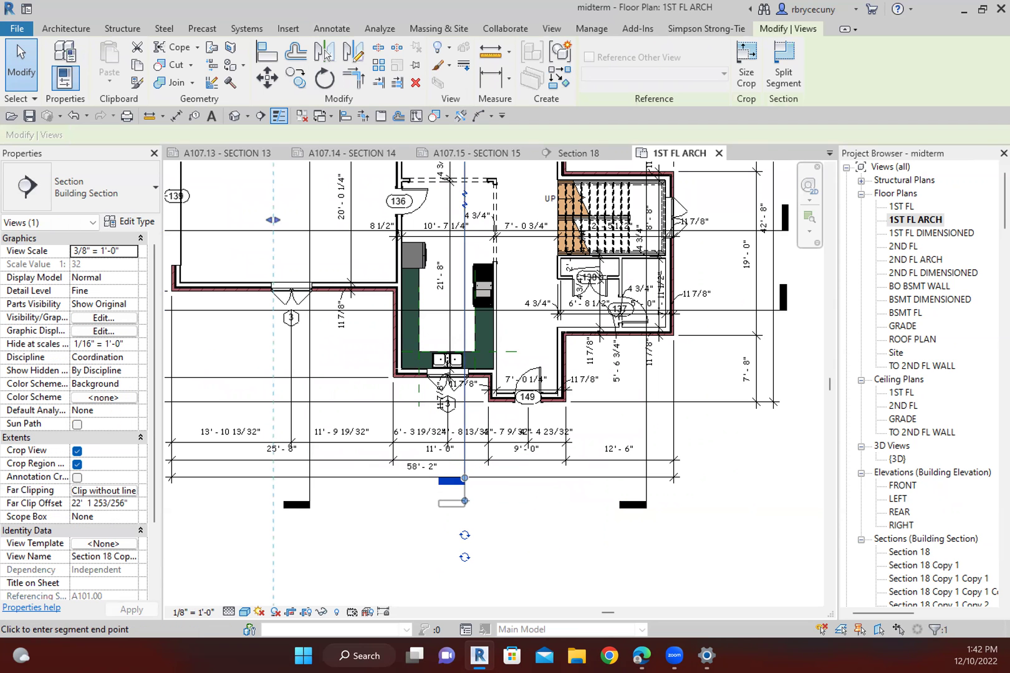
left_click(464, 498)
scroll(464, 499, "down", 3)
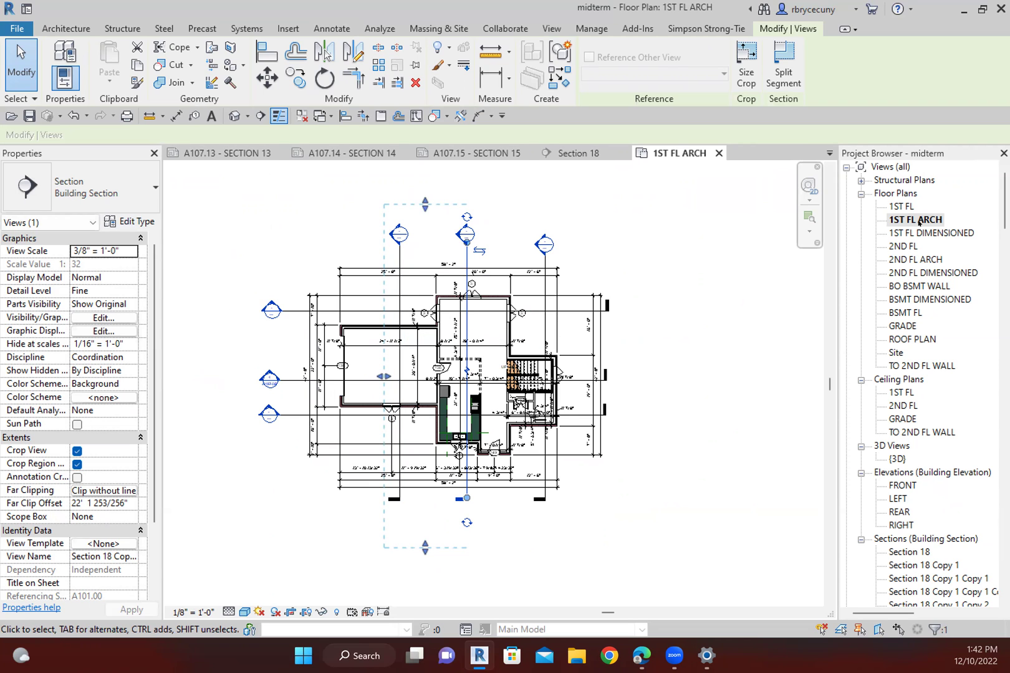
left_click(905, 550)
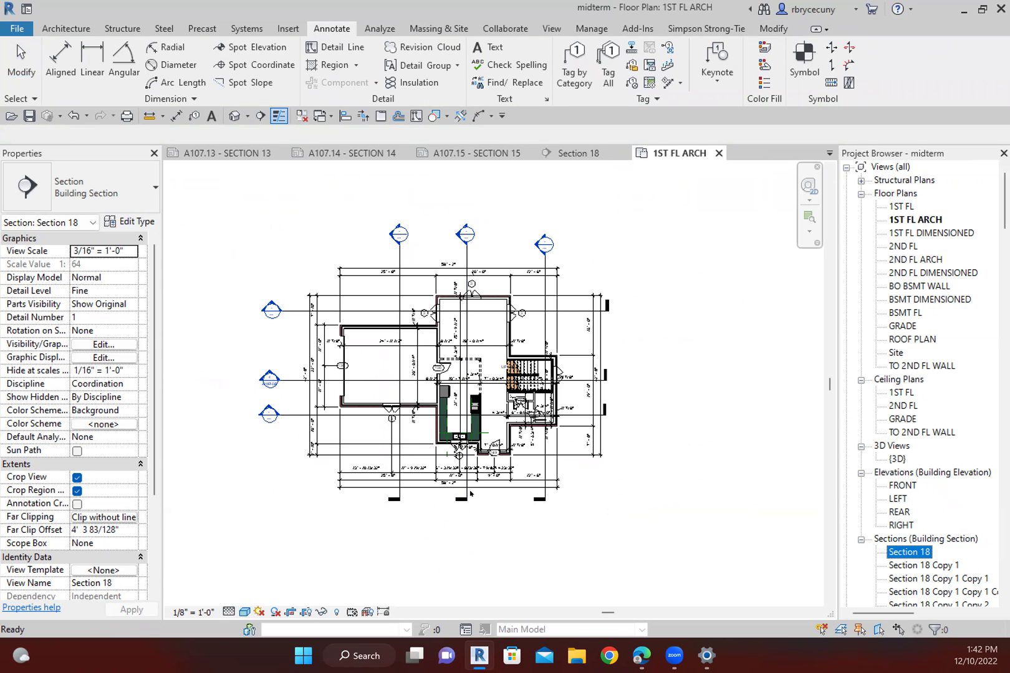
left_click(400, 437)
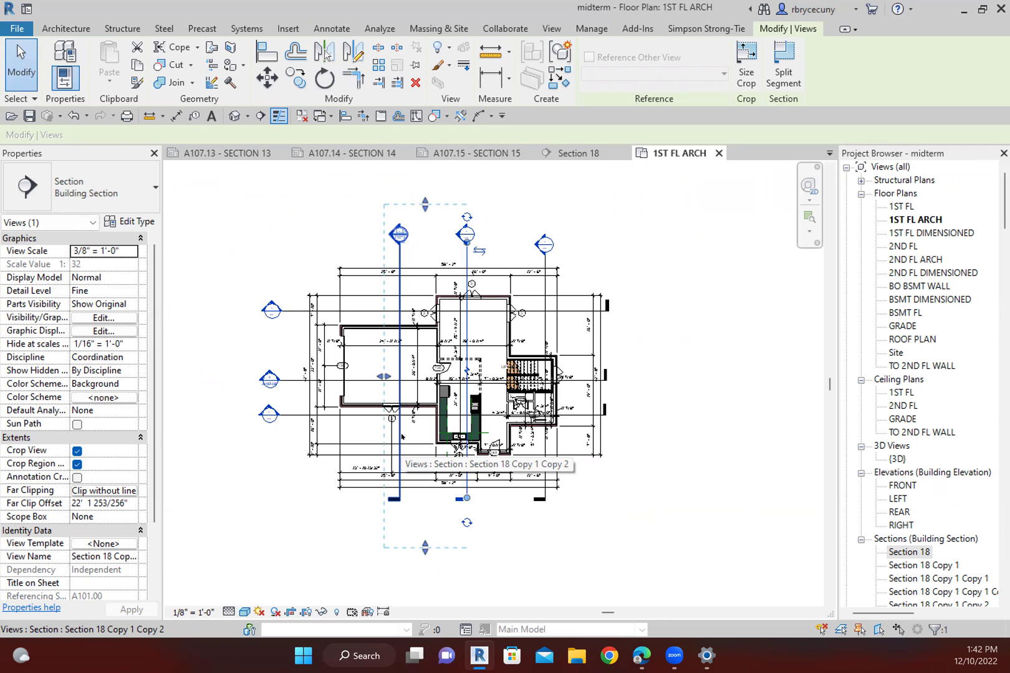
left_click(466, 286)
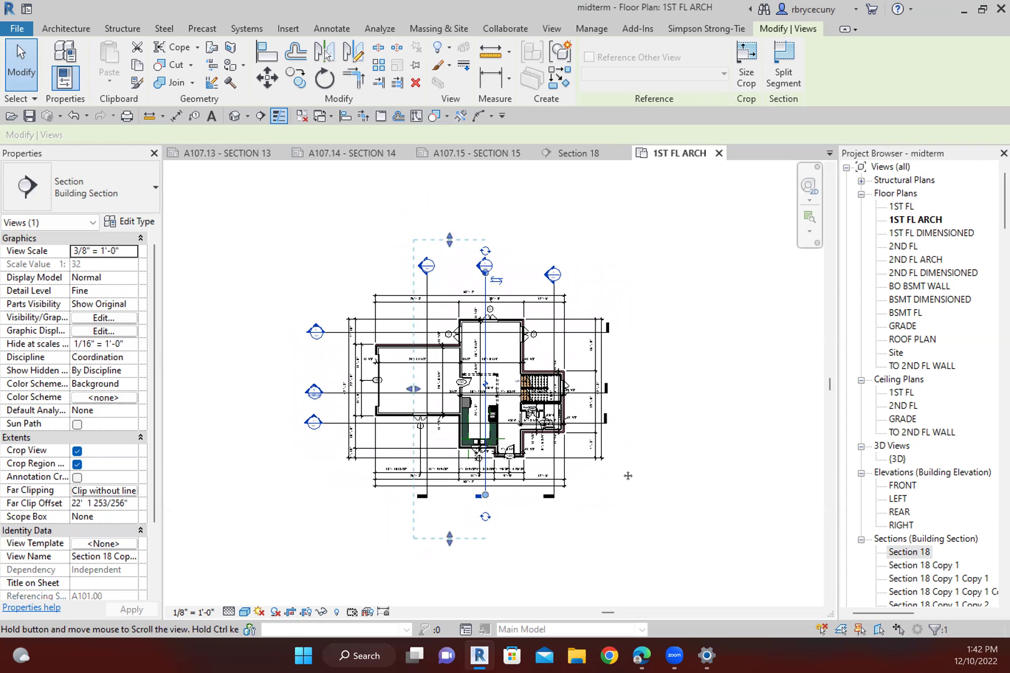
scroll(648, 423, "down", 1)
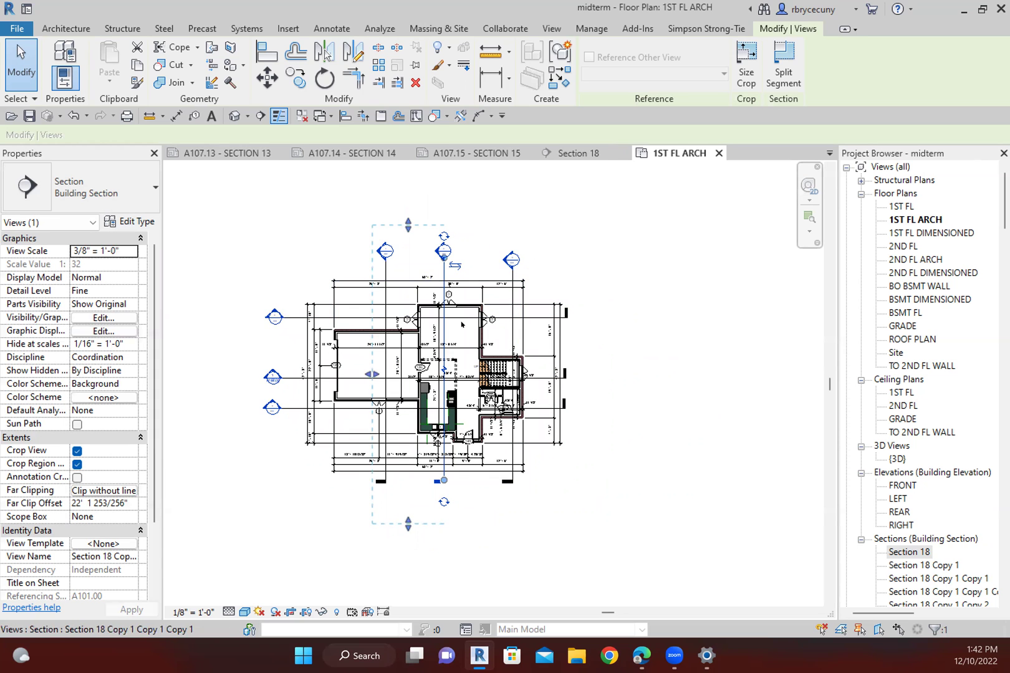
scroll(393, 304, "up", 1)
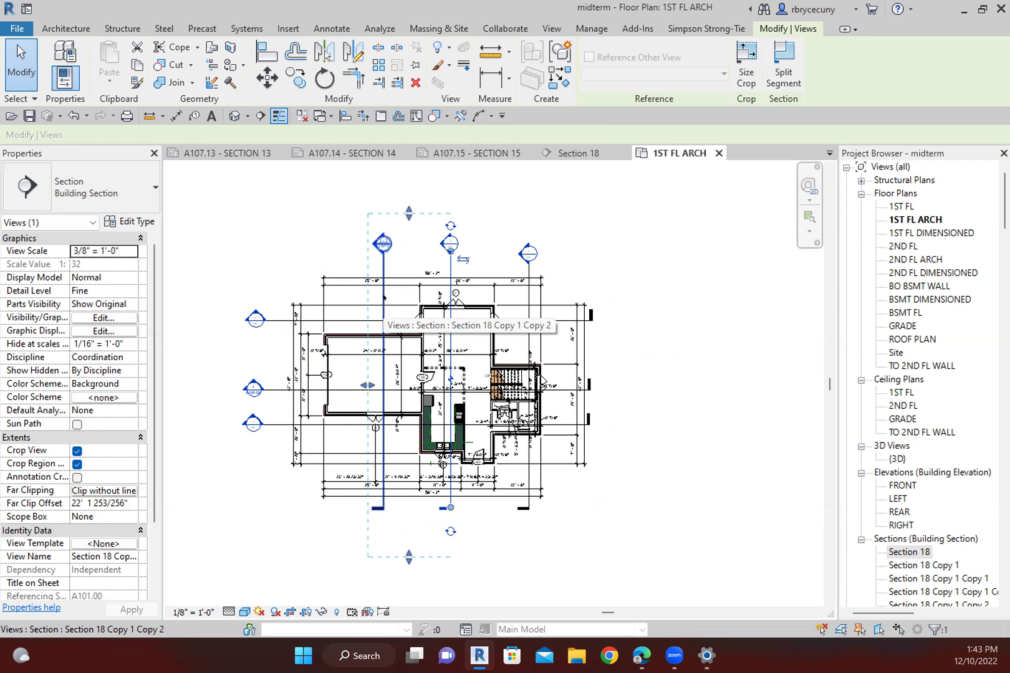
left_click_drag(383, 298, 562, 298)
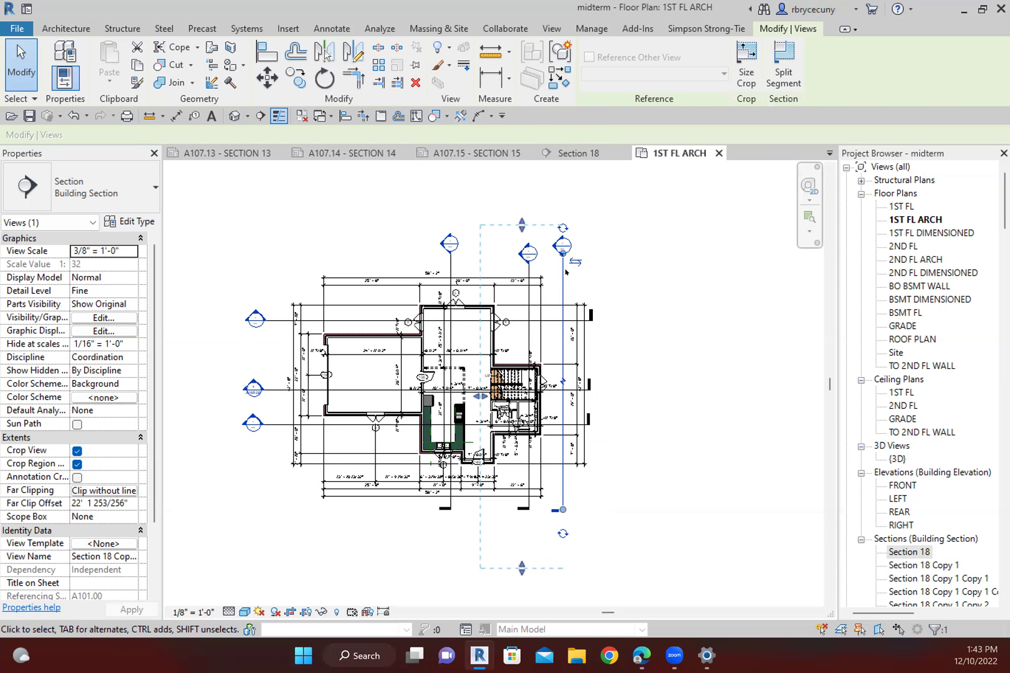
left_click(73, 115)
middle_click_drag(724, 436, 713, 421)
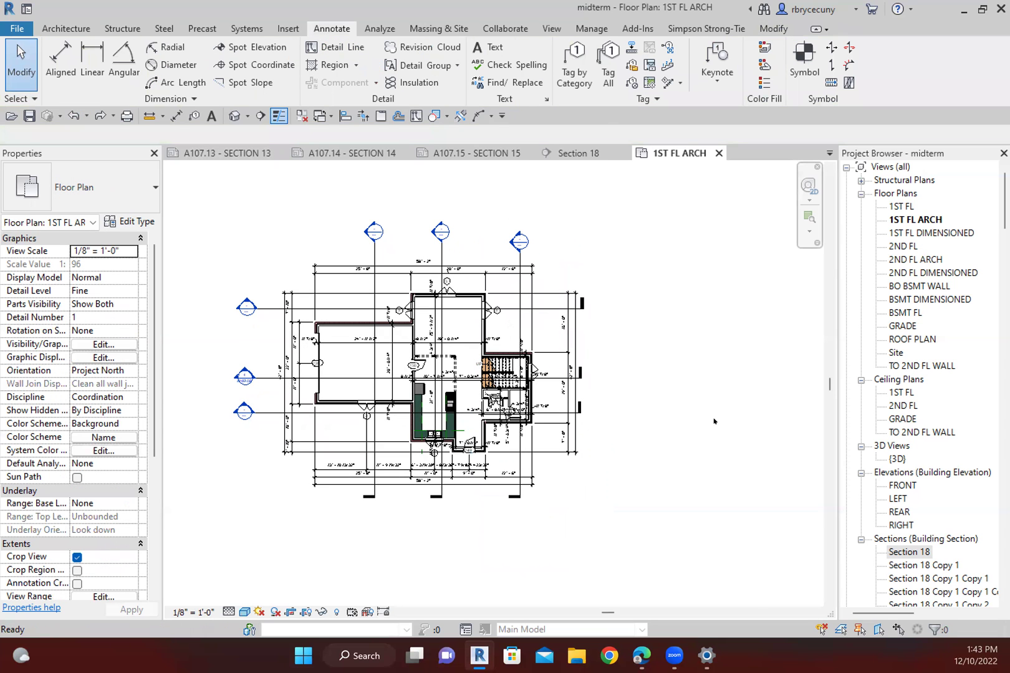
Switch to the Section 18 view and pan the section drawing right.
left_click(595, 153)
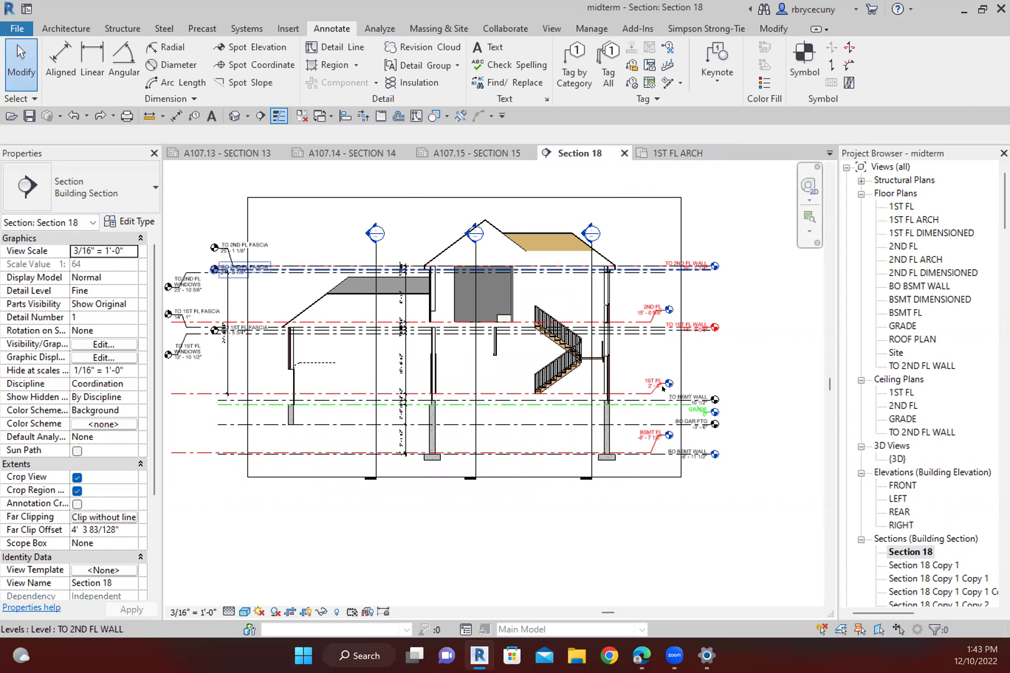
middle_click_drag(671, 487, 708, 494)
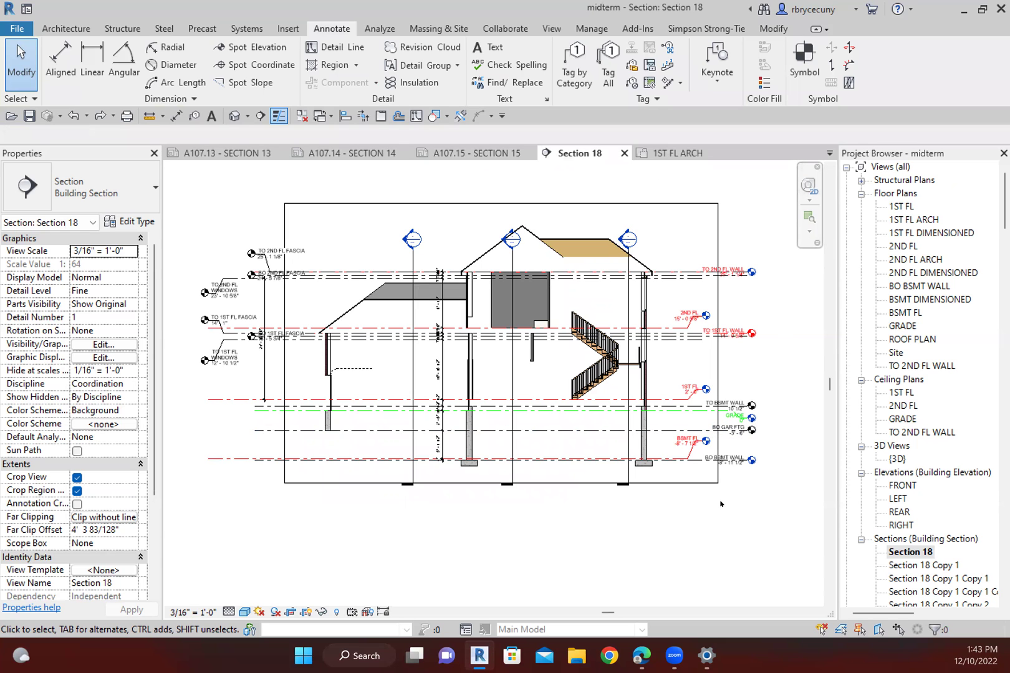
Show the Duplicate View submenu for Section 18 in the Project Browser.
right_click(902, 551)
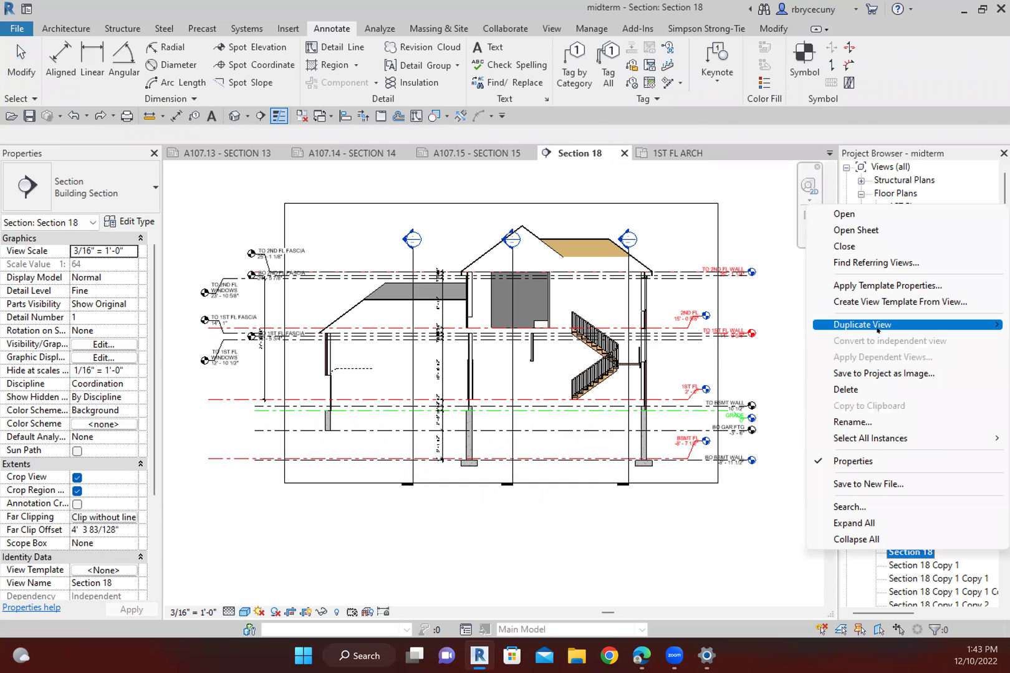
mouse_move(878, 328)
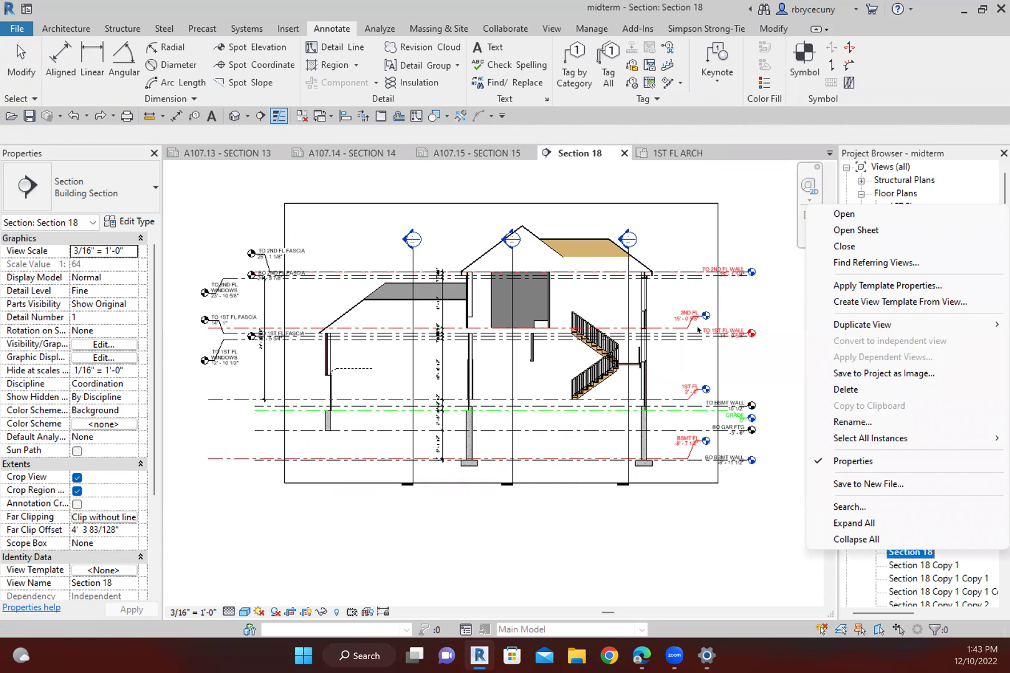